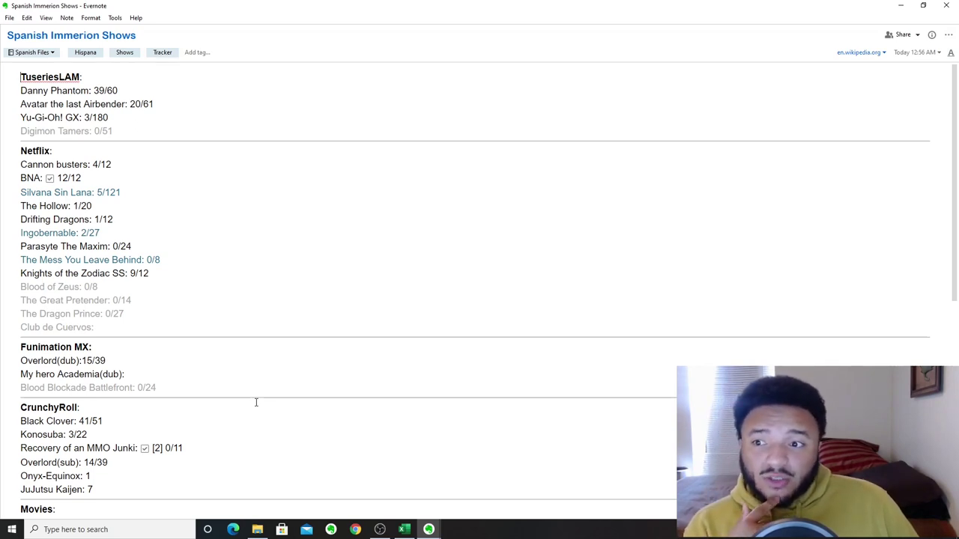
Review the show lists in the Spanish Immerion Shows note, from Netflix down through CrunchyRoll and Movies.
scroll(290, 380, down, 3)
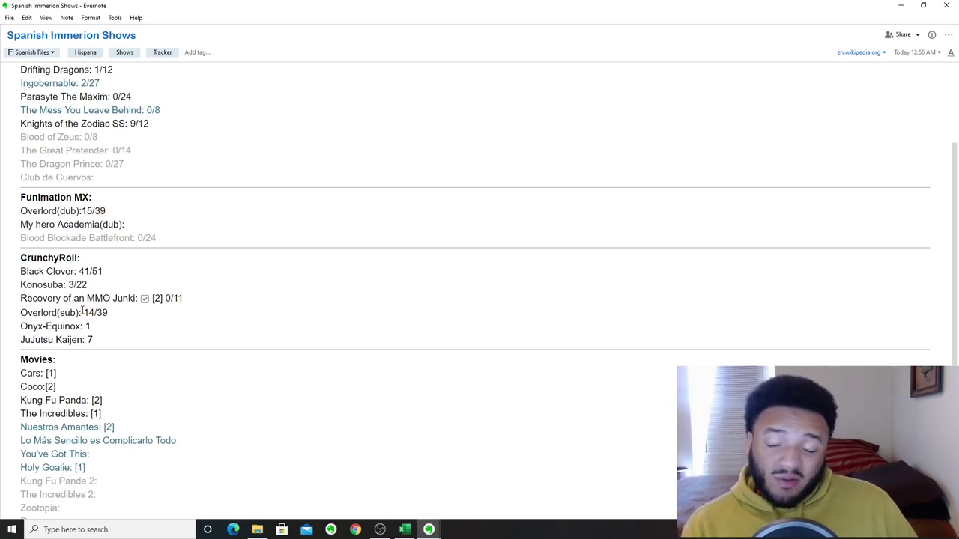
scroll(101, 363, down, 5)
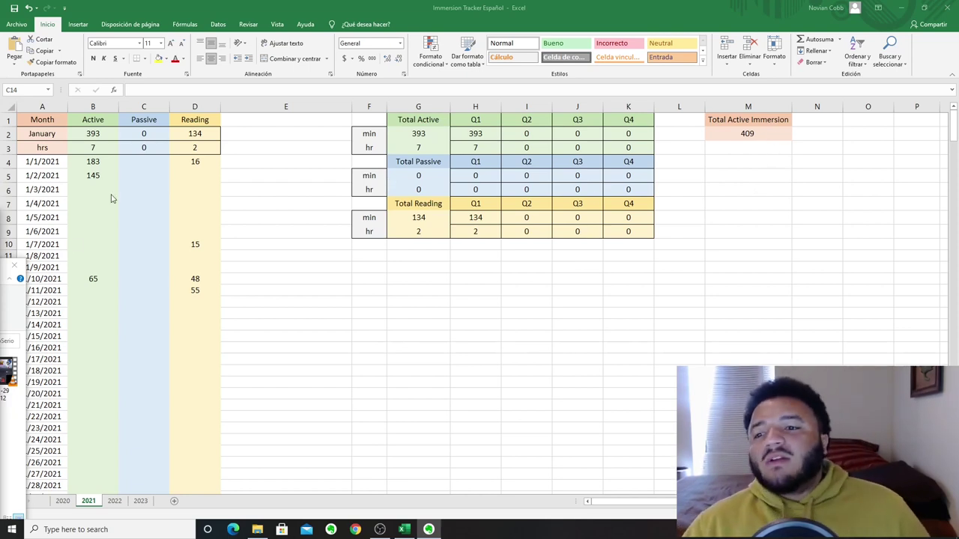
Examine the Active, Passive and Reading entries for 1/3/2021 to 1/9/2021 in the Excel immersion tracker's 2021 sheet.
drag(93, 187, 193, 265)
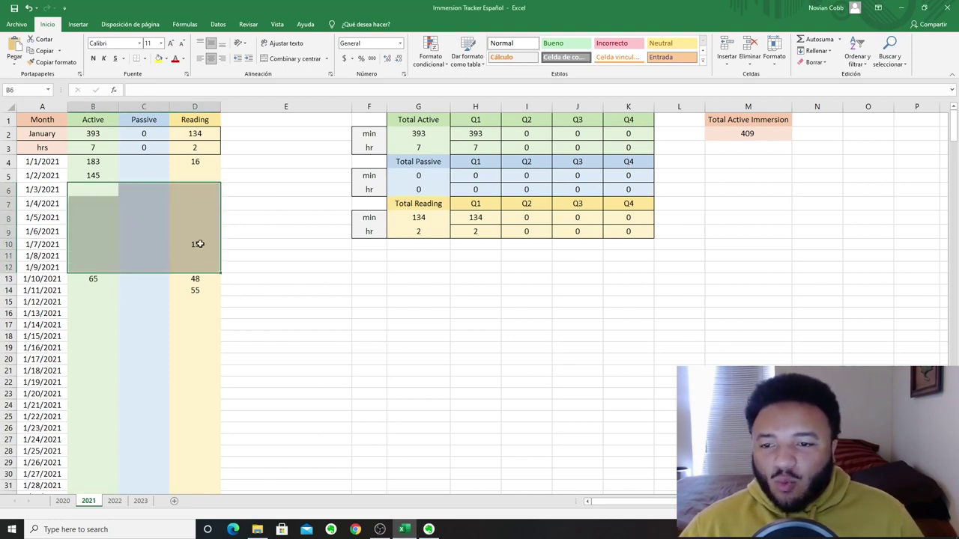
click(198, 244)
drag(93, 187, 201, 268)
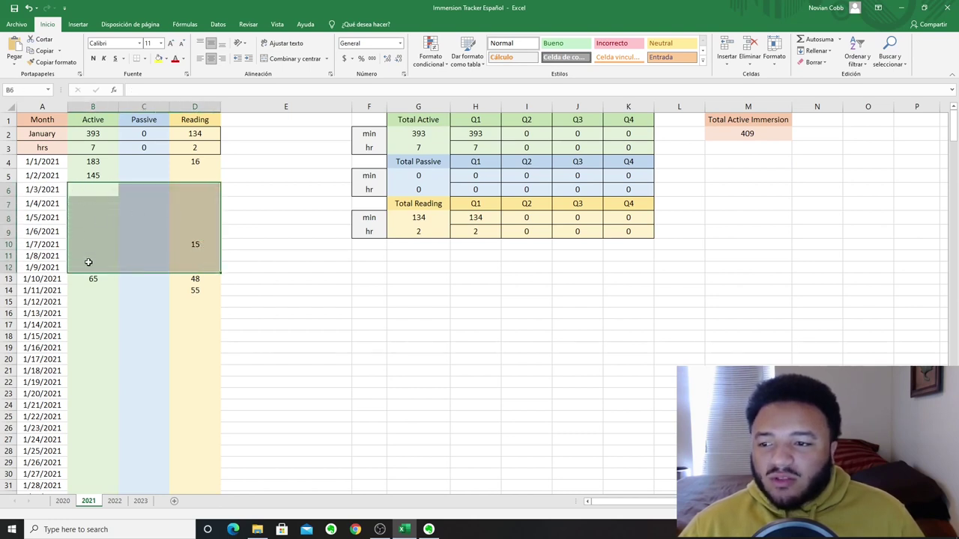
click(85, 193)
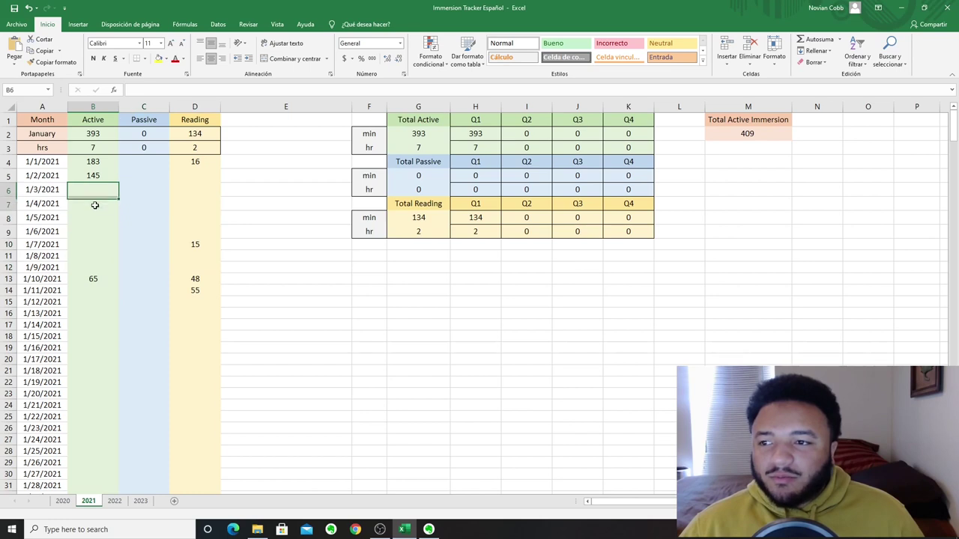
drag(95, 204, 120, 261)
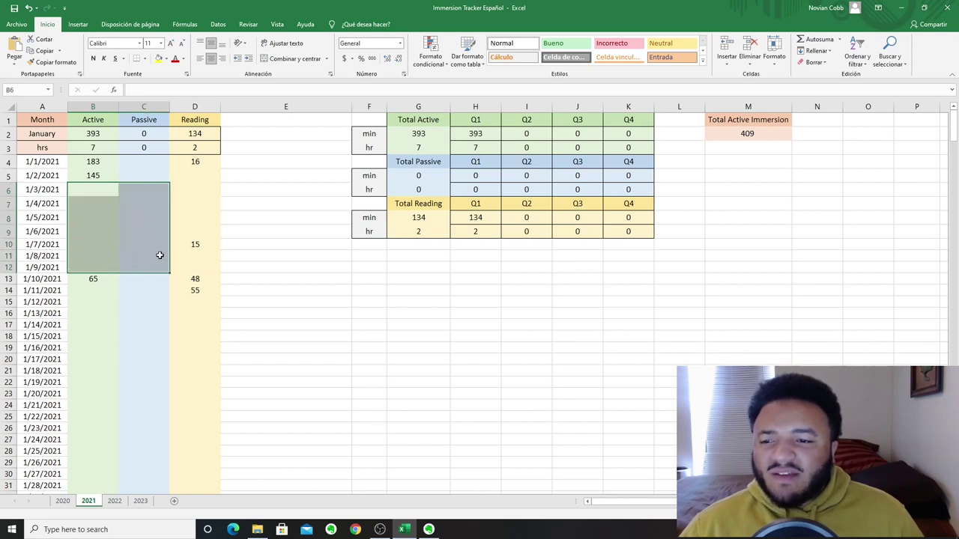
click(208, 258)
click(106, 188)
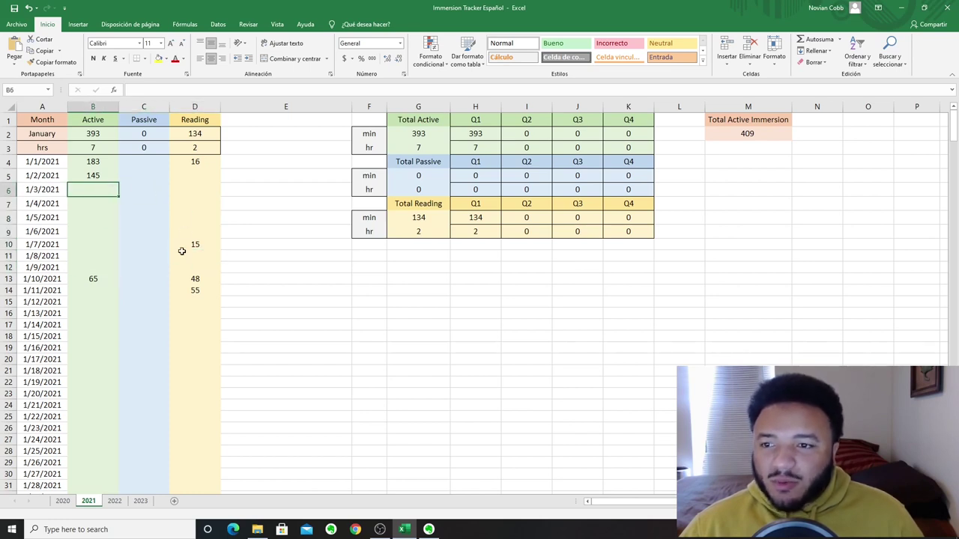
Open the 2020 sheet and examine the daily entries and monthly totals for November and December 2020.
click(63, 501)
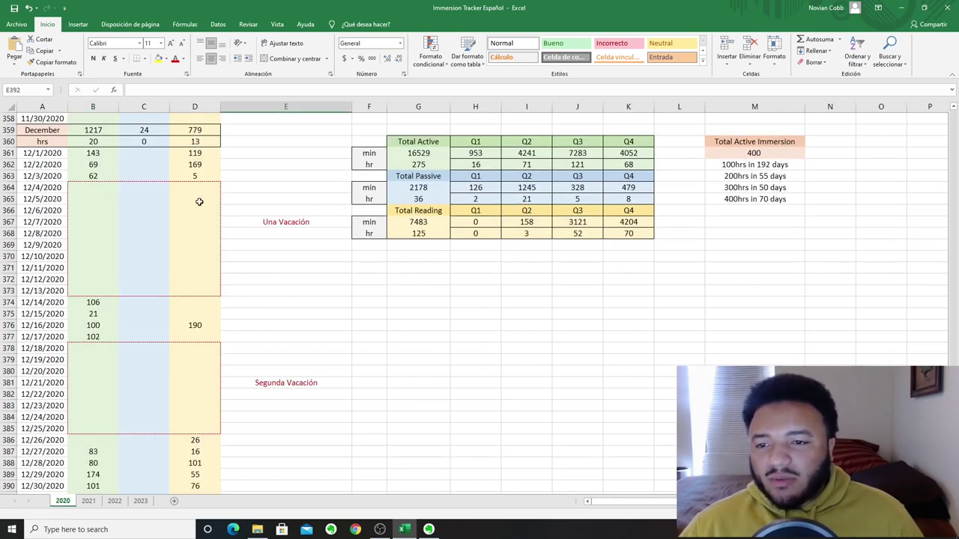
scroll(240, 292, up, 13)
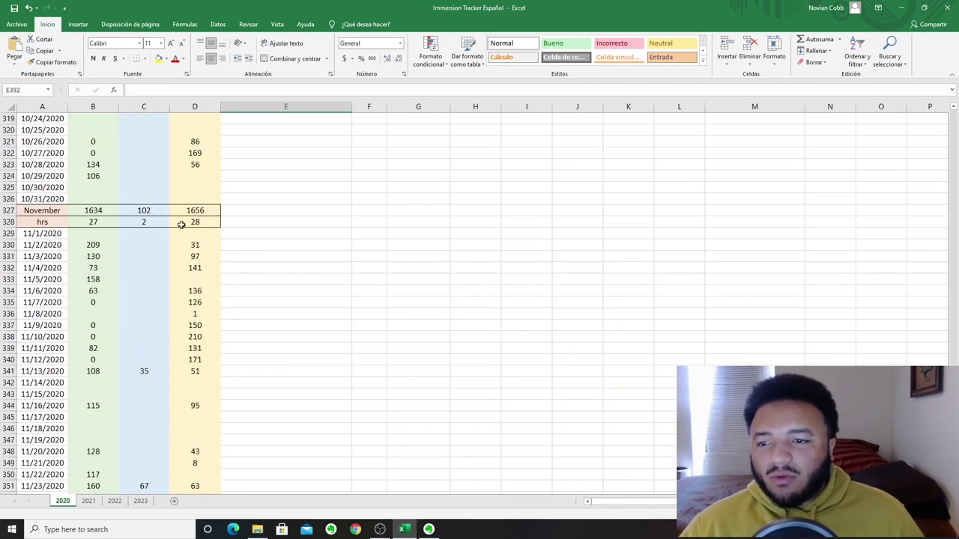
scroll(157, 277, down, 5)
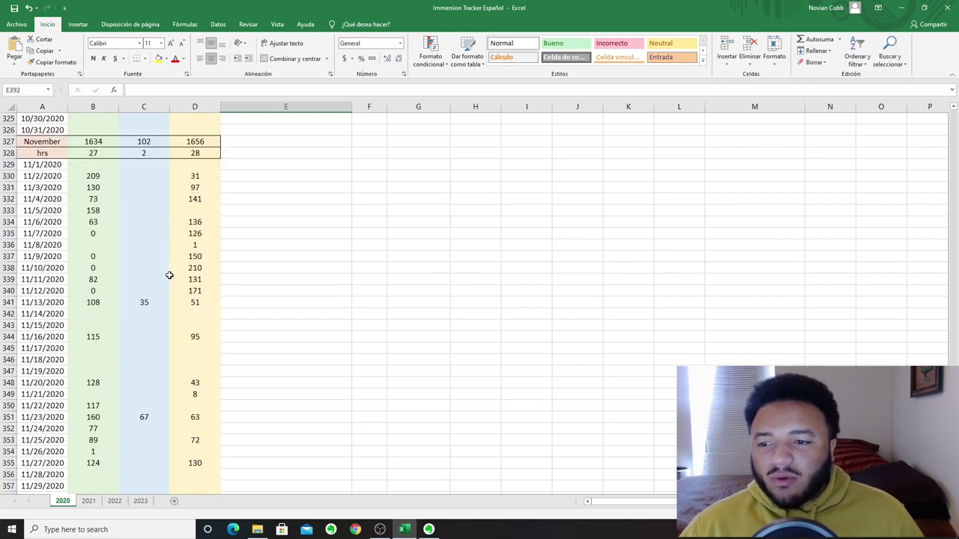
scroll(130, 248, down, 1)
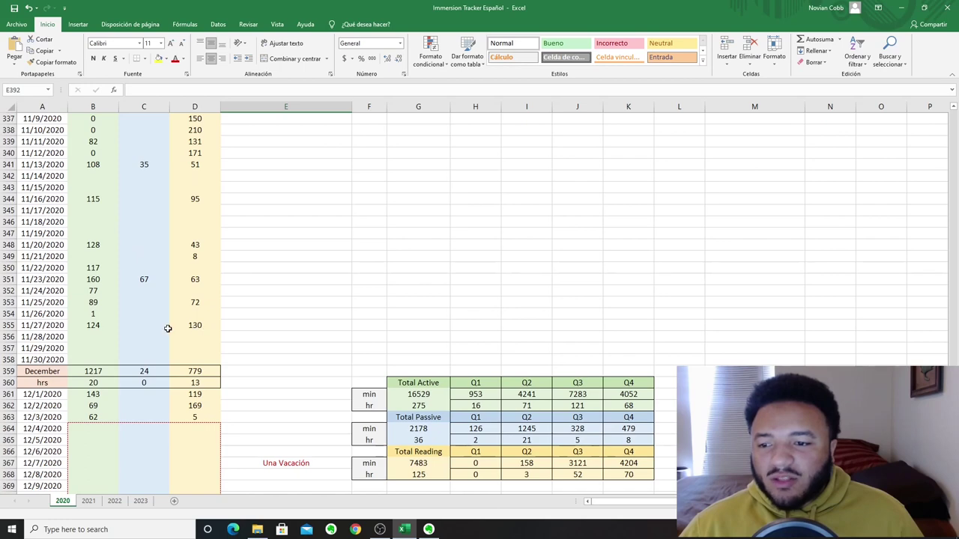
scroll(248, 300, down, 5)
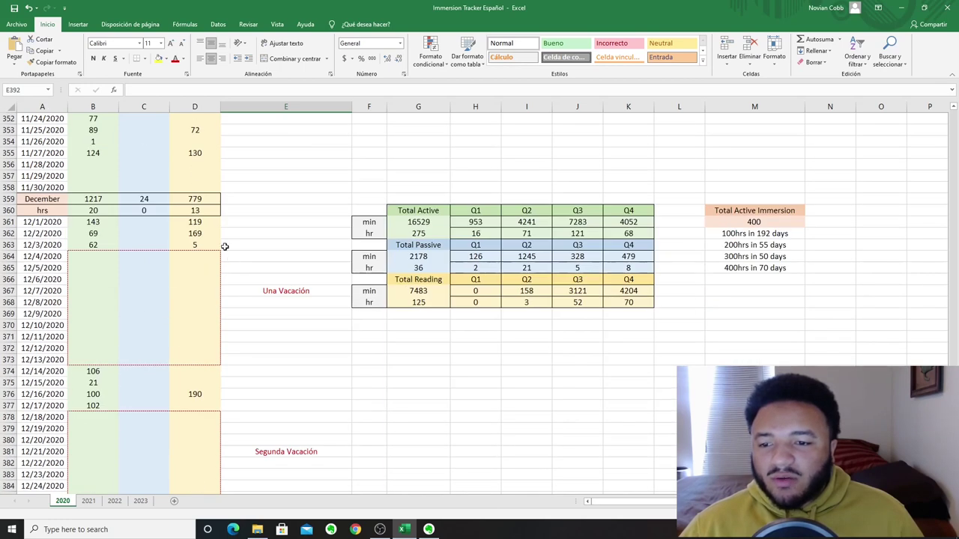
scroll(179, 258, up, 6)
scroll(188, 268, up, 5)
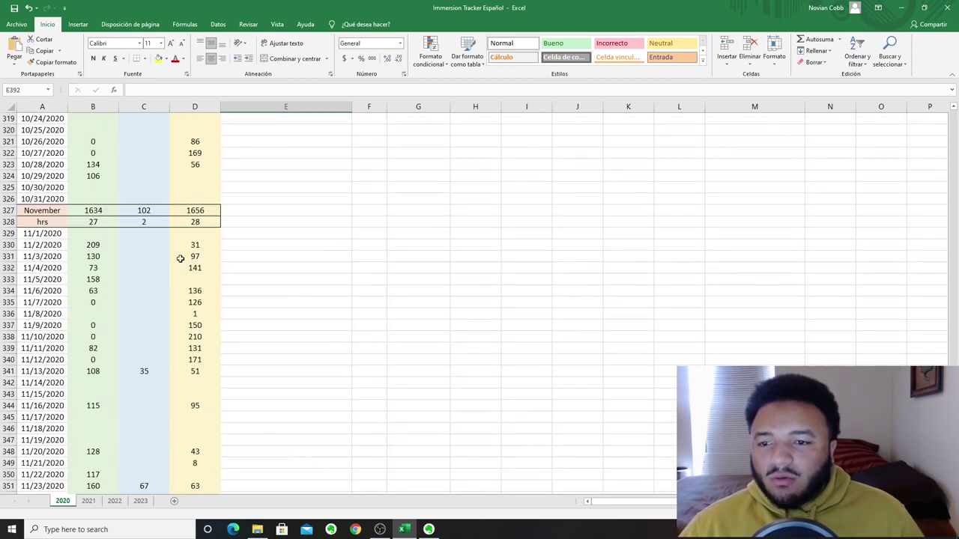
scroll(167, 257, down, 4)
scroll(160, 260, down, 8)
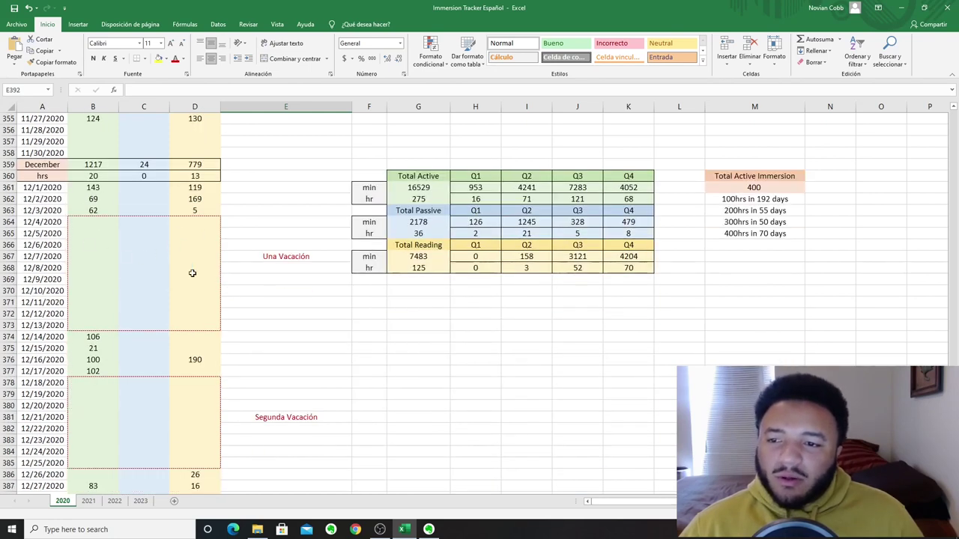
scroll(190, 233, down, 2)
scroll(169, 173, up, 1)
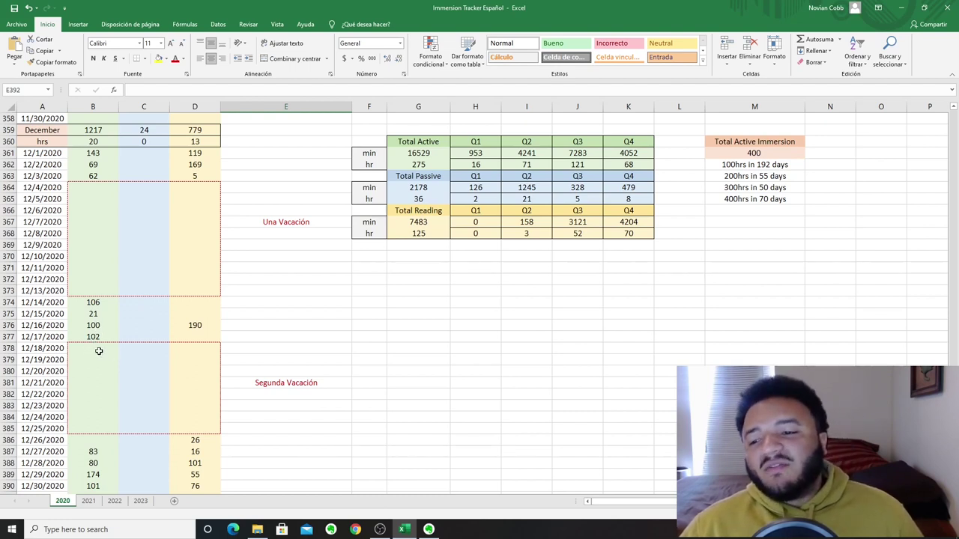
Examine the Segunda Vacación block from 12/18/2020 to 12/25/2020 and the entries through the end of December.
drag(99, 353, 199, 431)
click(182, 398)
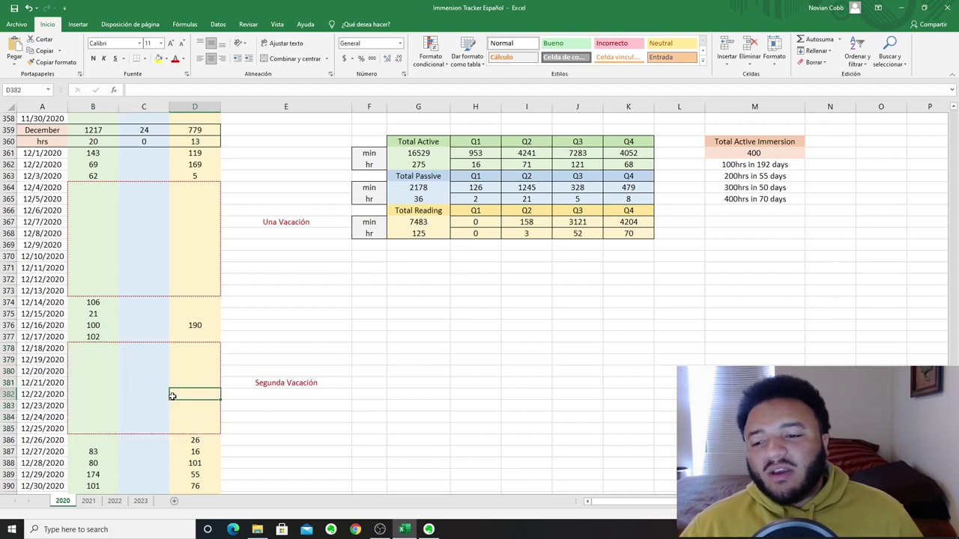
scroll(186, 359, down, 3)
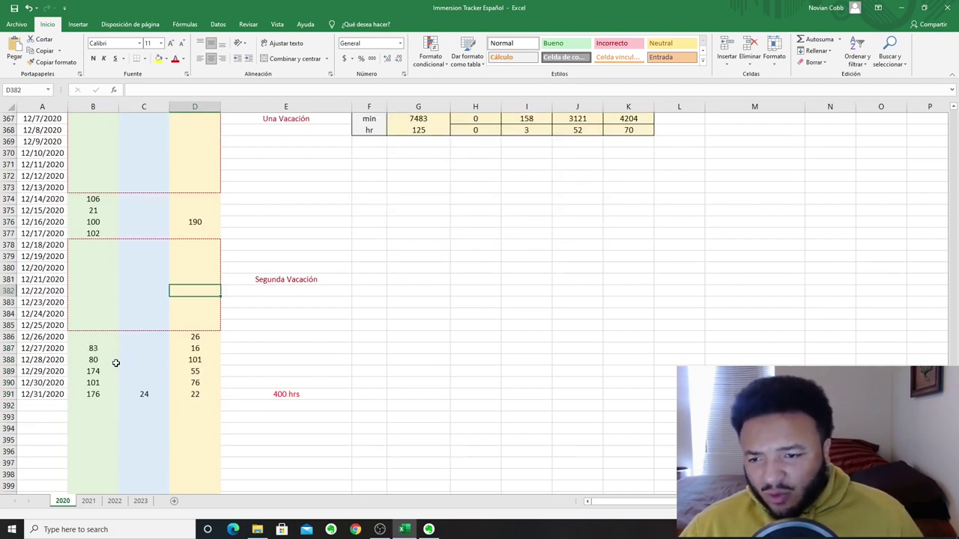
scroll(175, 379, up, 4)
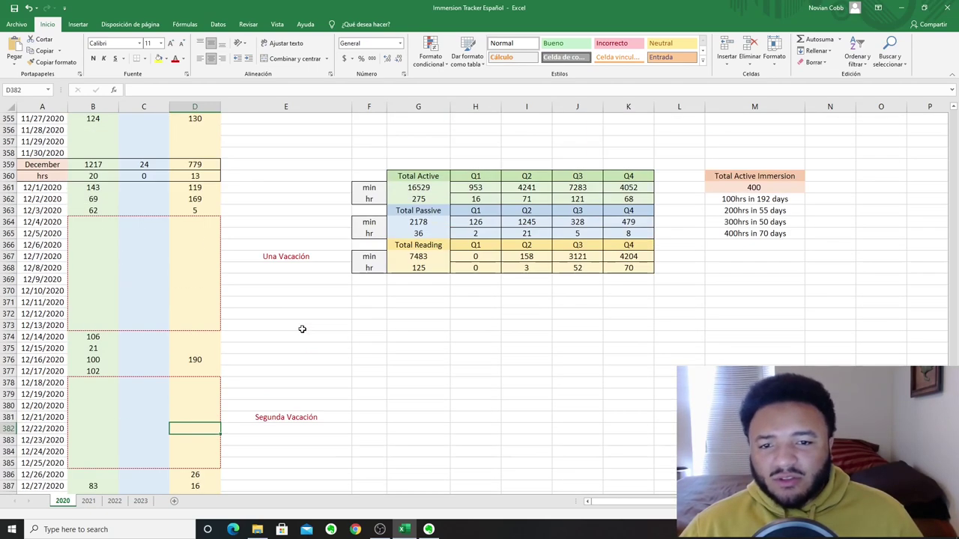
scroll(310, 325, down, 1)
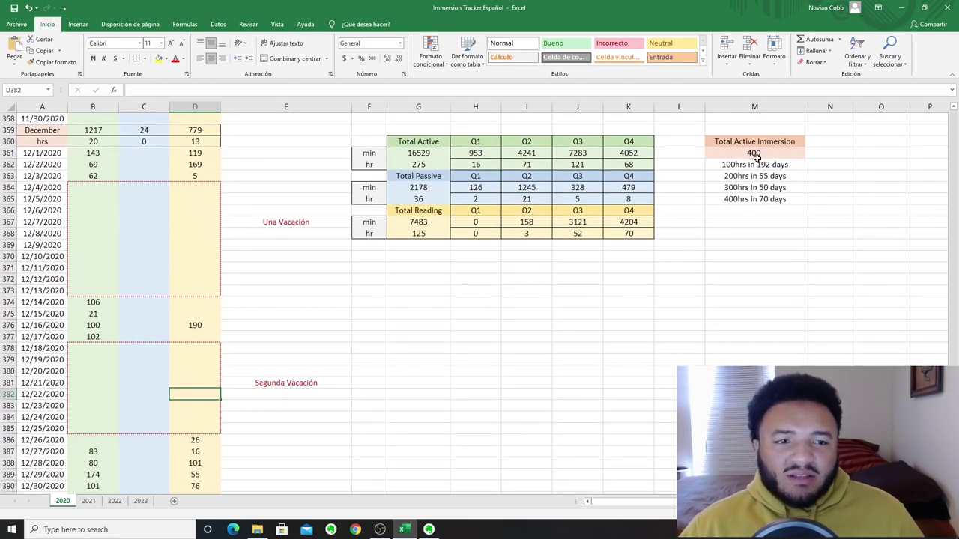
scroll(242, 349, down, 1)
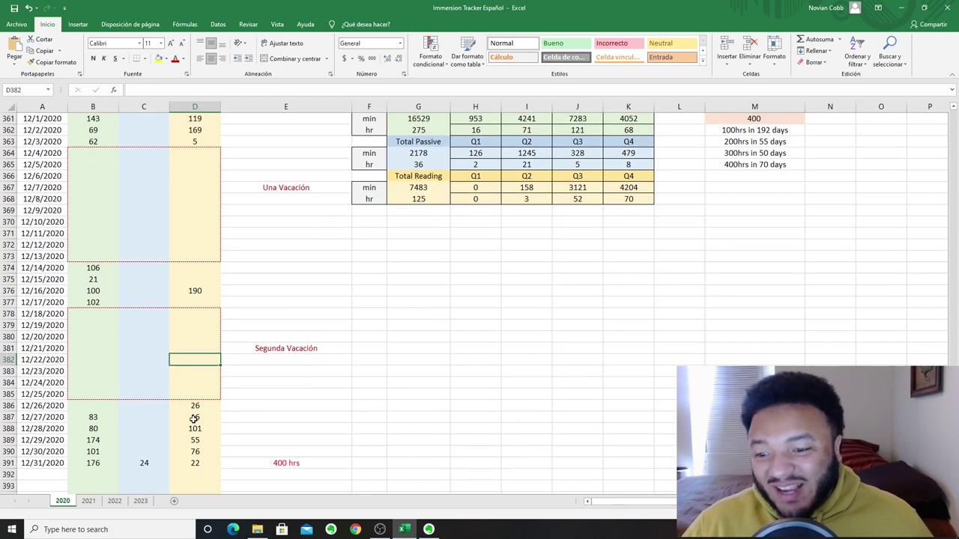
scroll(187, 418, up, 2)
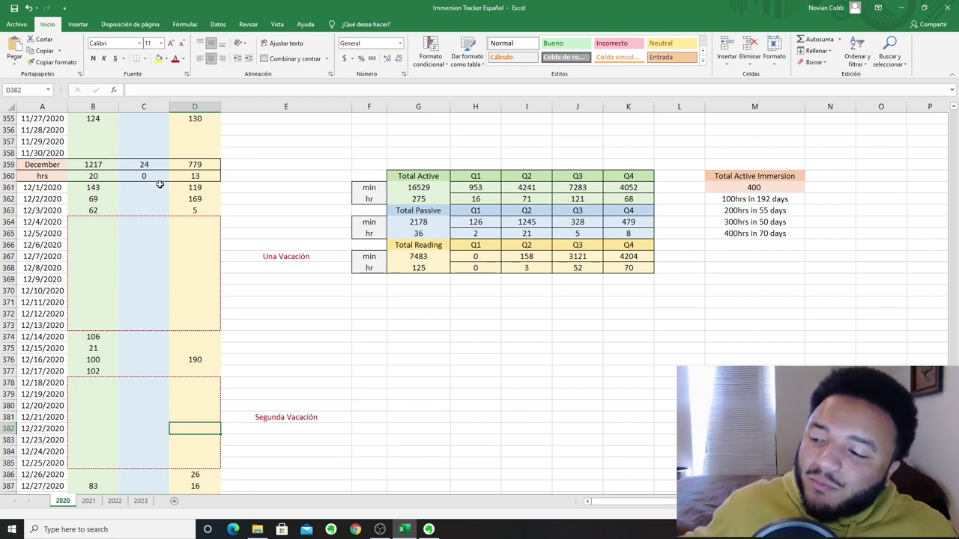
Compare the October and November 2020 entries and monthly totals with those of December.
scroll(142, 202, up, 15)
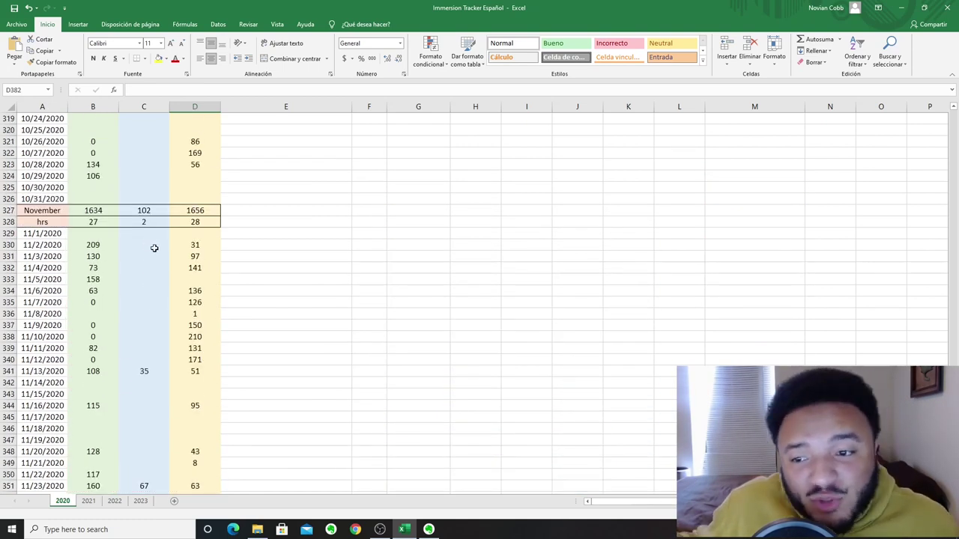
scroll(154, 243, up, 5)
scroll(171, 198, up, 1)
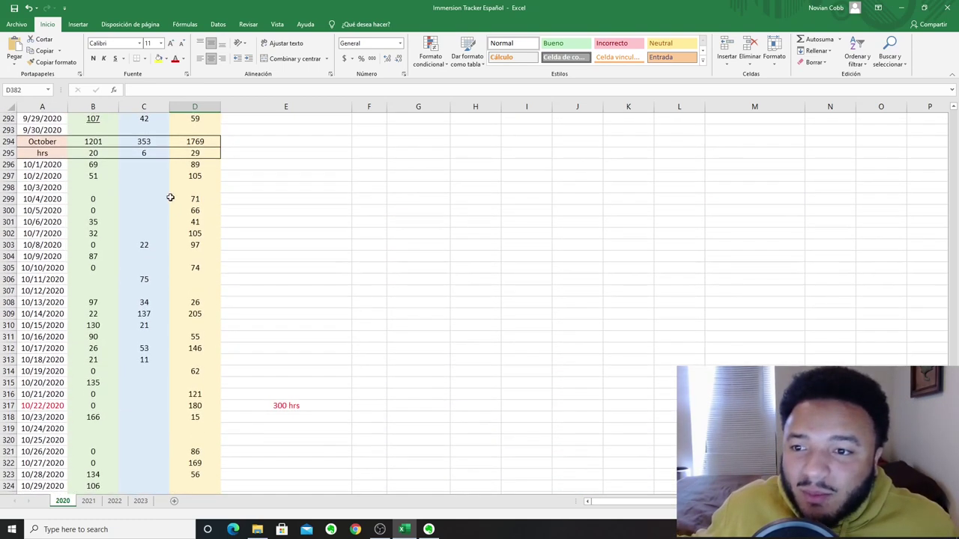
scroll(149, 297, down, 18)
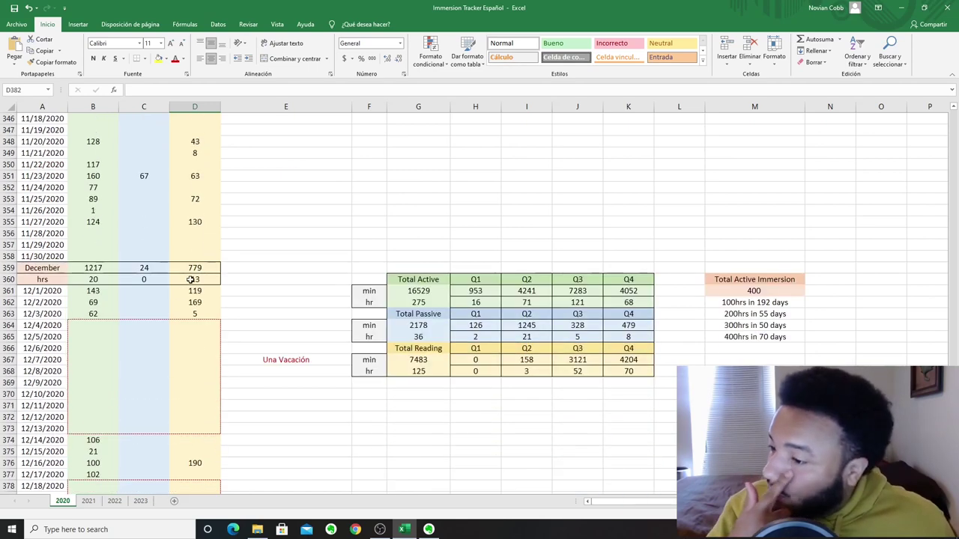
scroll(189, 276, down, 4)
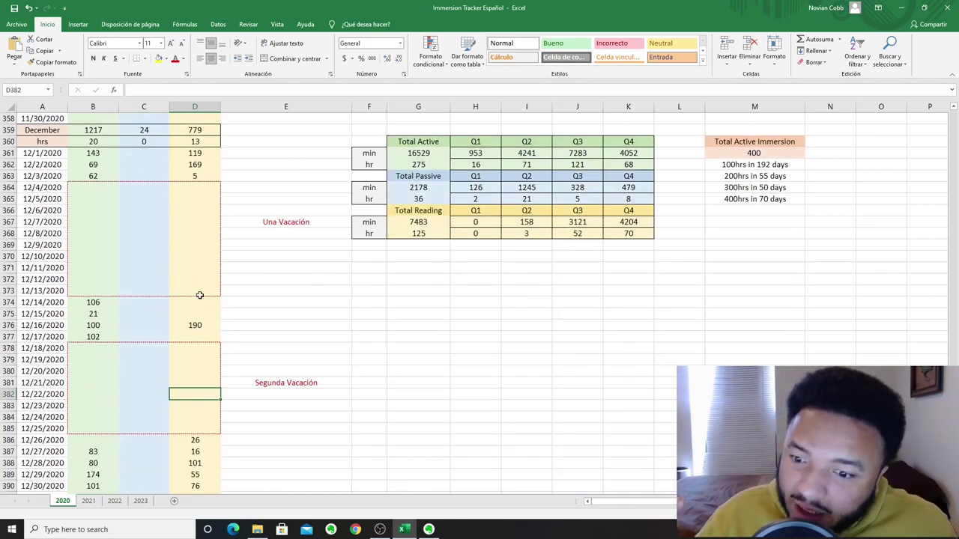
scroll(216, 306, down, 2)
scroll(217, 312, up, 1)
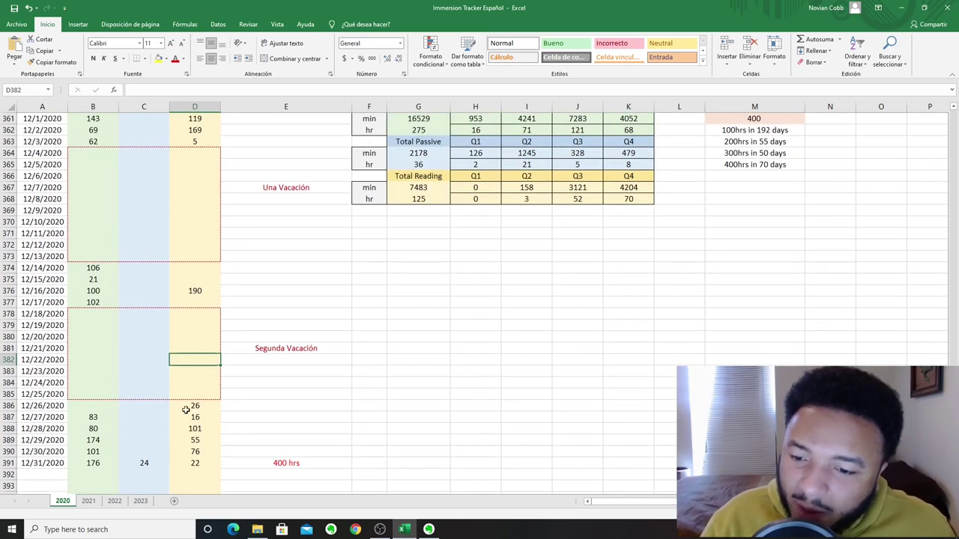
Inspect the active minutes for 12/27/2020 to 12/31/2020, along with the reading and passive entries at the year's end.
drag(94, 417, 90, 463)
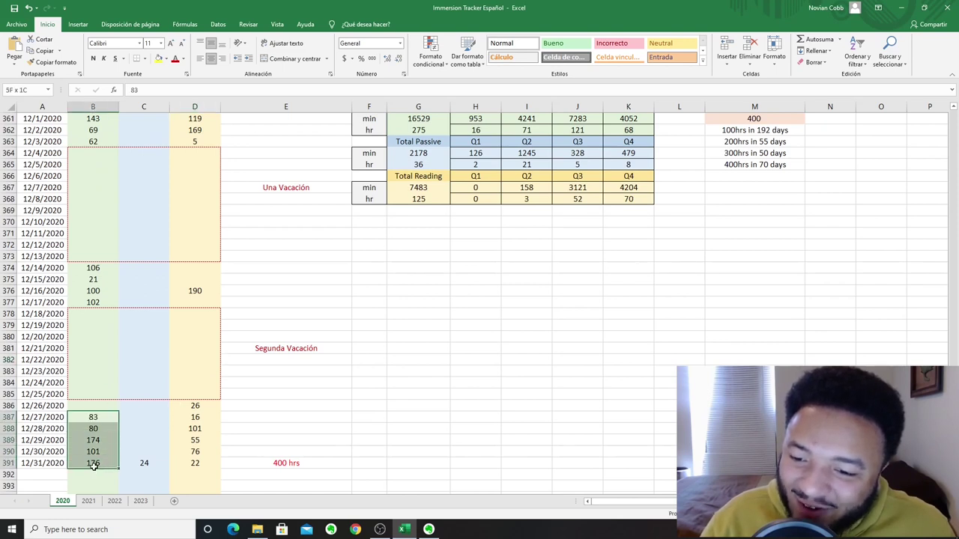
click(204, 441)
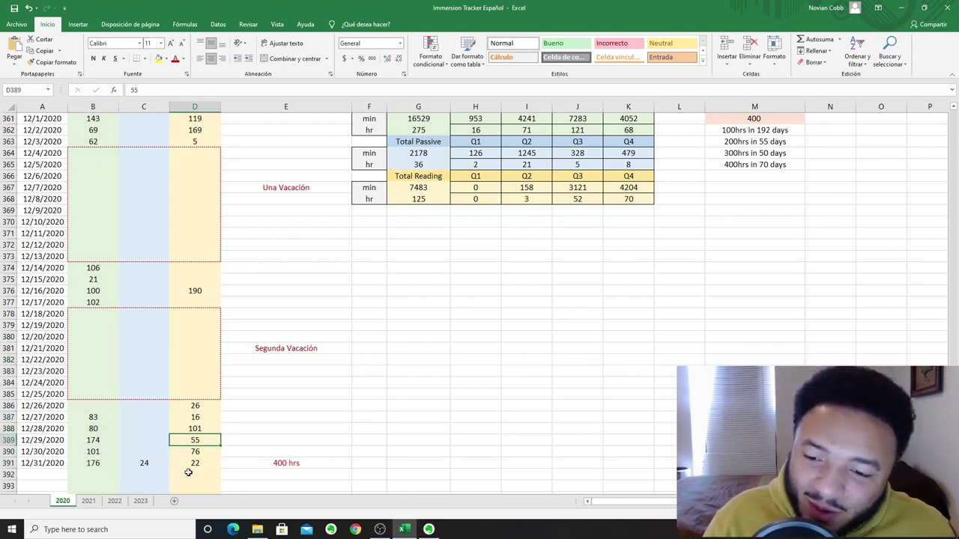
click(188, 464)
click(144, 463)
scroll(686, 278, up, 1)
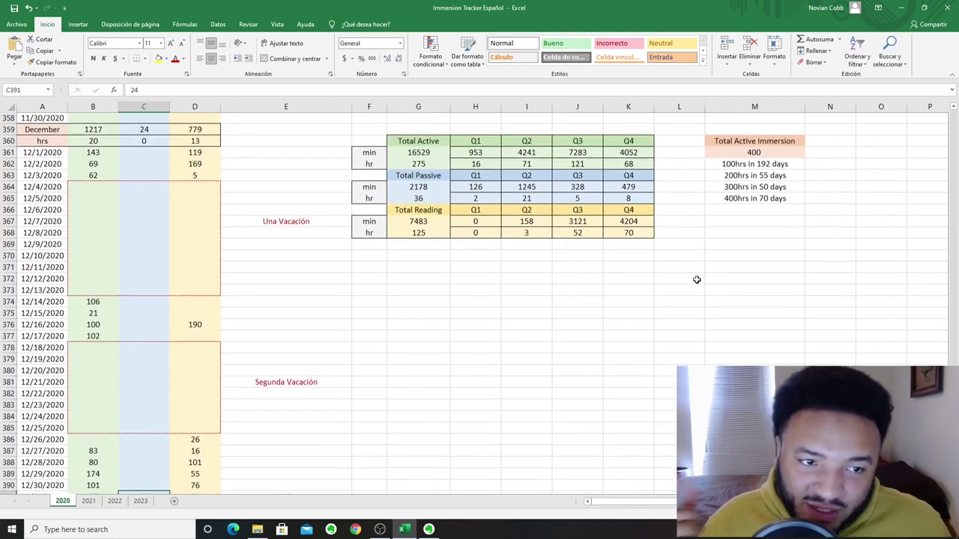
Compare the Q4 active hours with the Q4 reading hours and the Q3 active hours in the 2020 summary table.
click(642, 165)
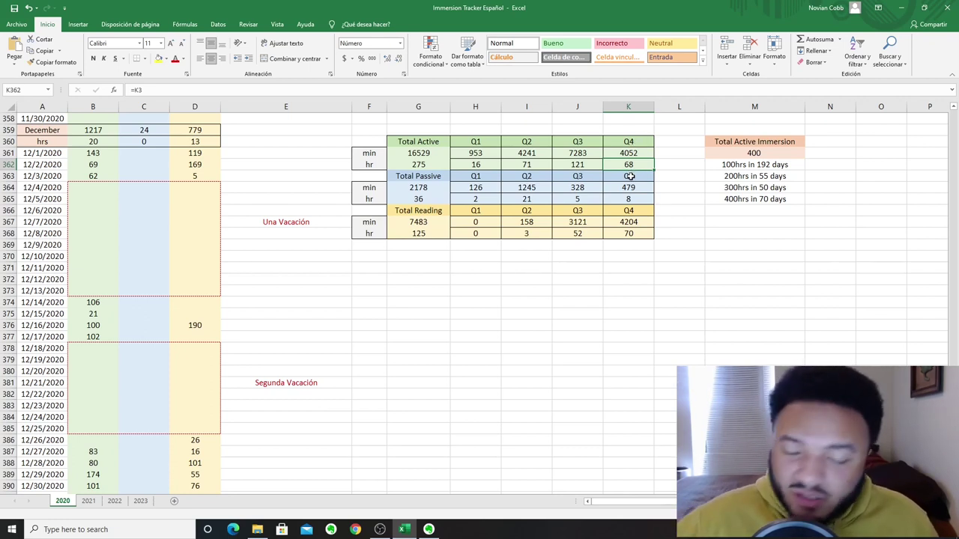
click(637, 234)
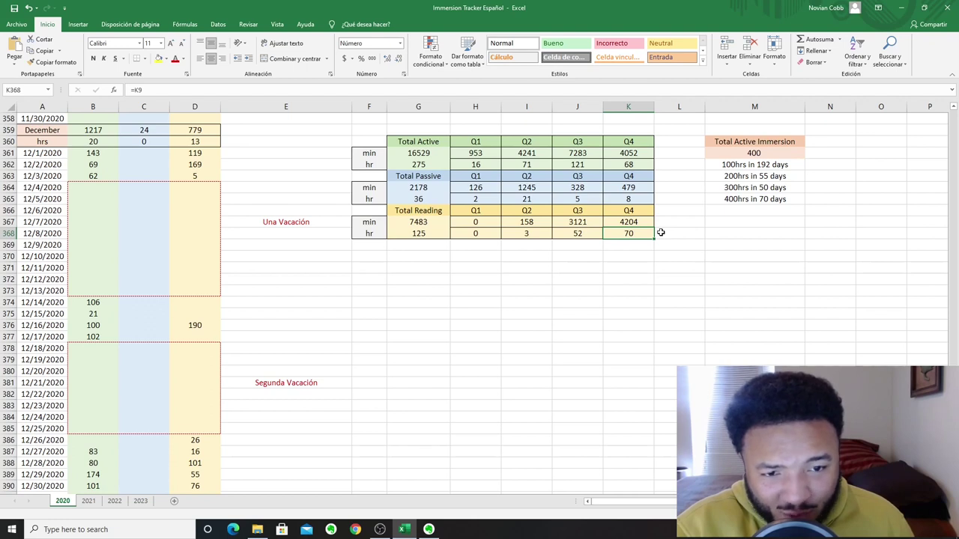
click(584, 166)
click(628, 233)
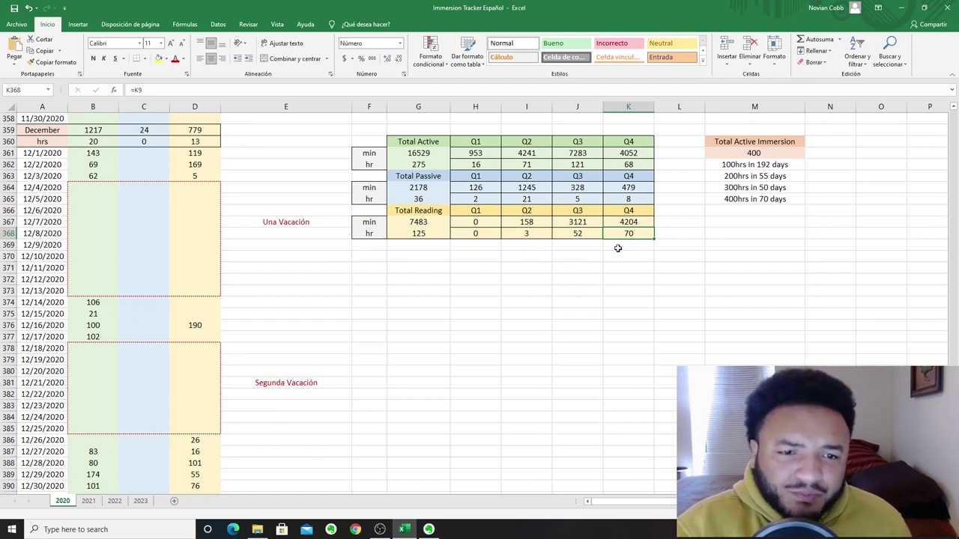
click(629, 160)
click(632, 234)
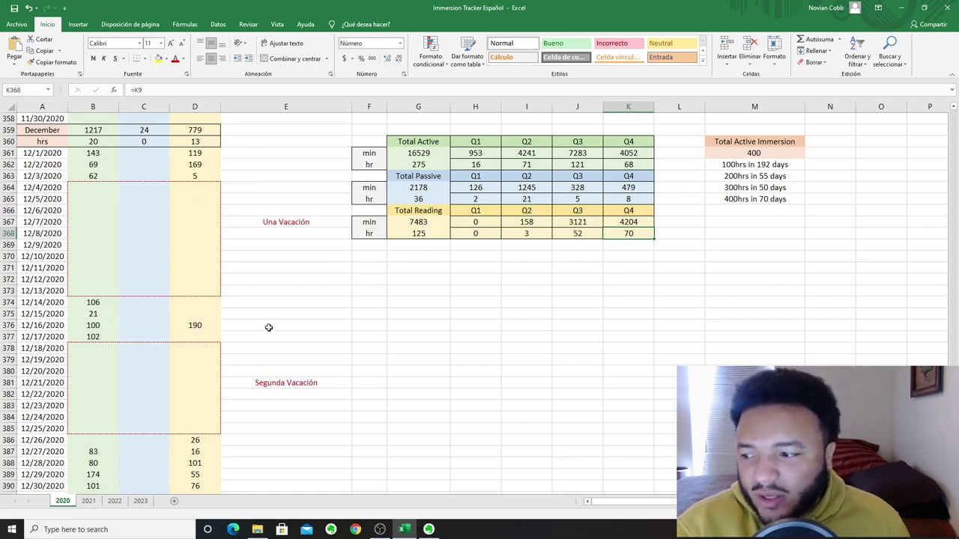
Check the empty days at the end of November 2020 and the entries of the preceding weeks.
scroll(268, 327, up, 3)
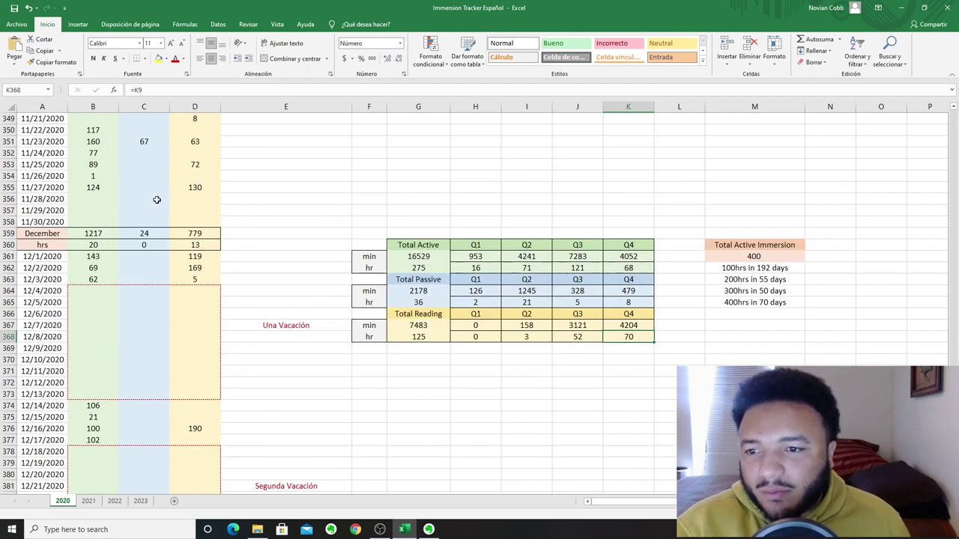
drag(156, 198, 156, 208)
click(252, 222)
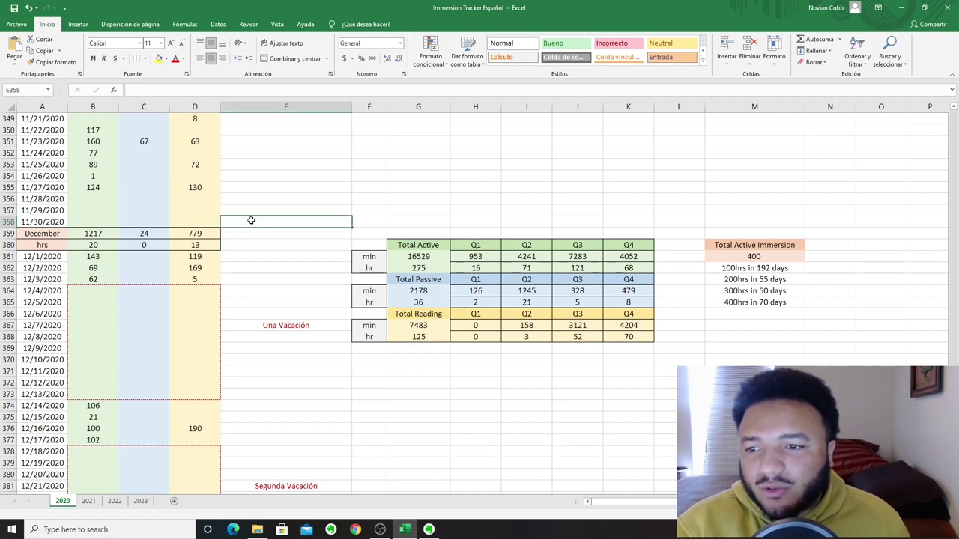
scroll(257, 231, up, 7)
scroll(263, 235, up, 3)
scroll(317, 302, down, 16)
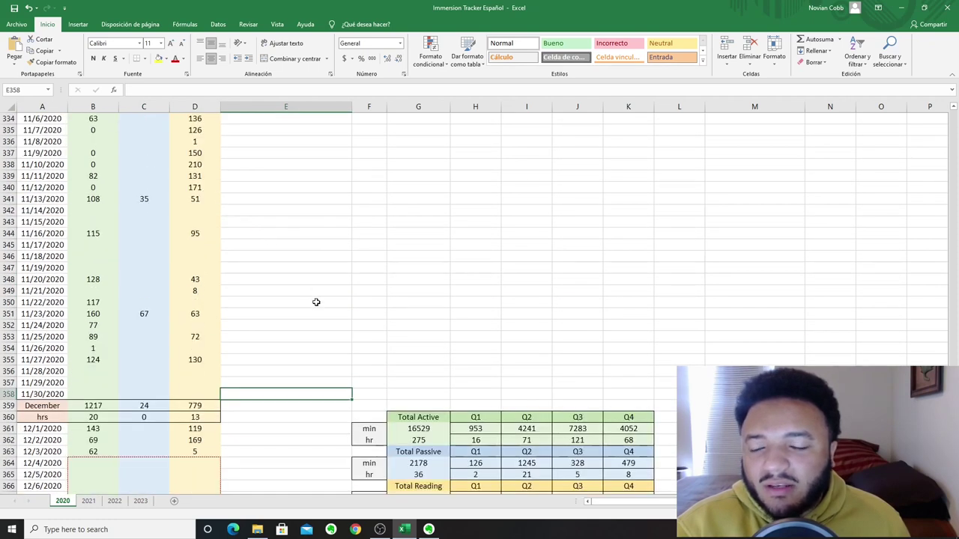
Return to the 2021 sheet and examine the early January active, reading and passive cells.
click(88, 502)
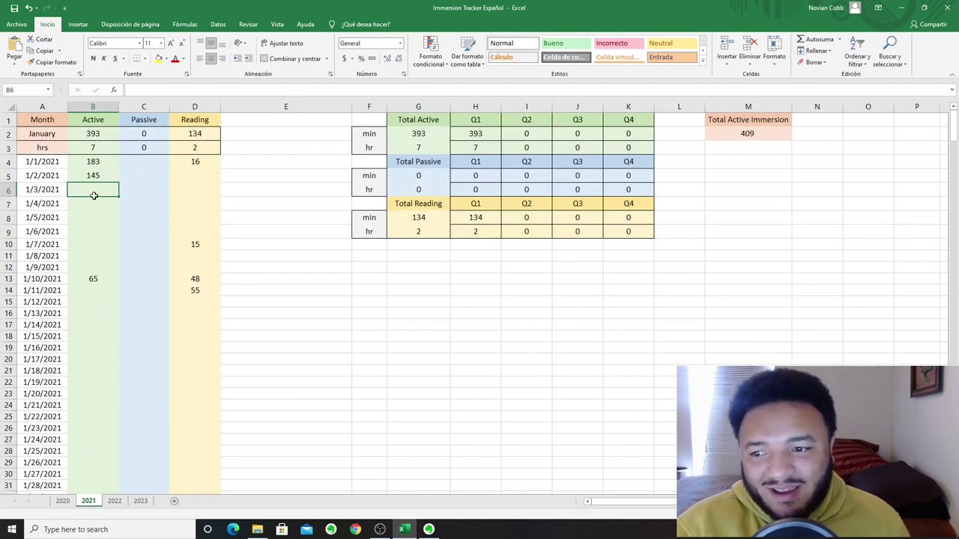
drag(93, 192, 117, 265)
click(193, 244)
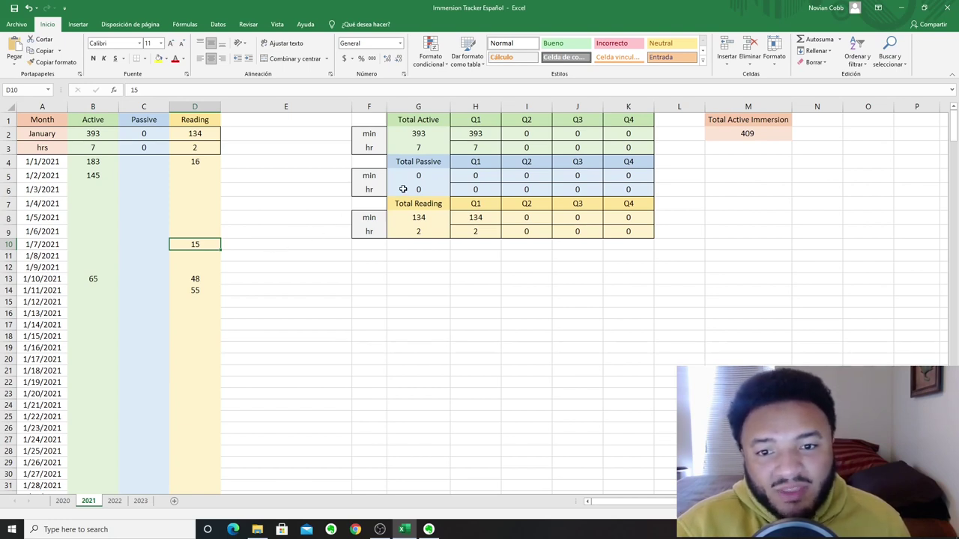
click(162, 181)
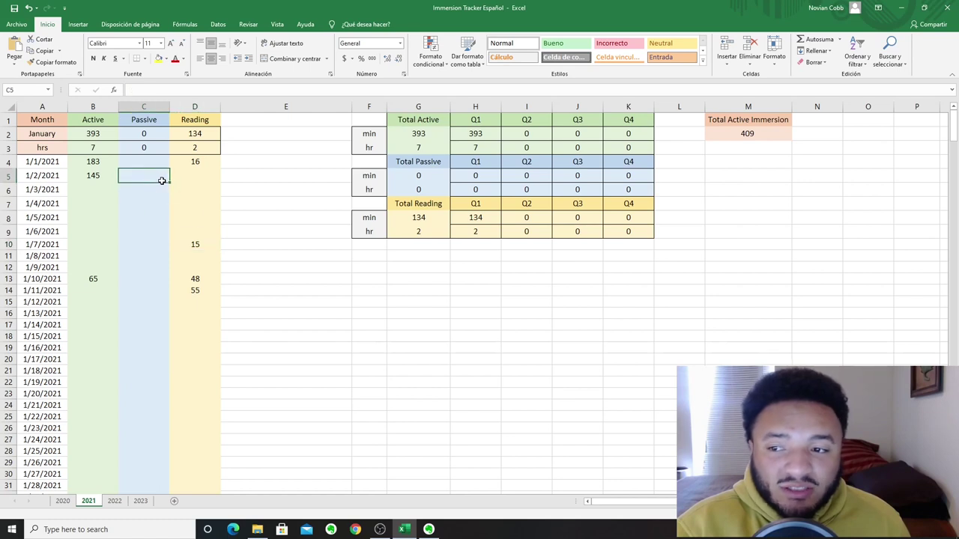
click(155, 193)
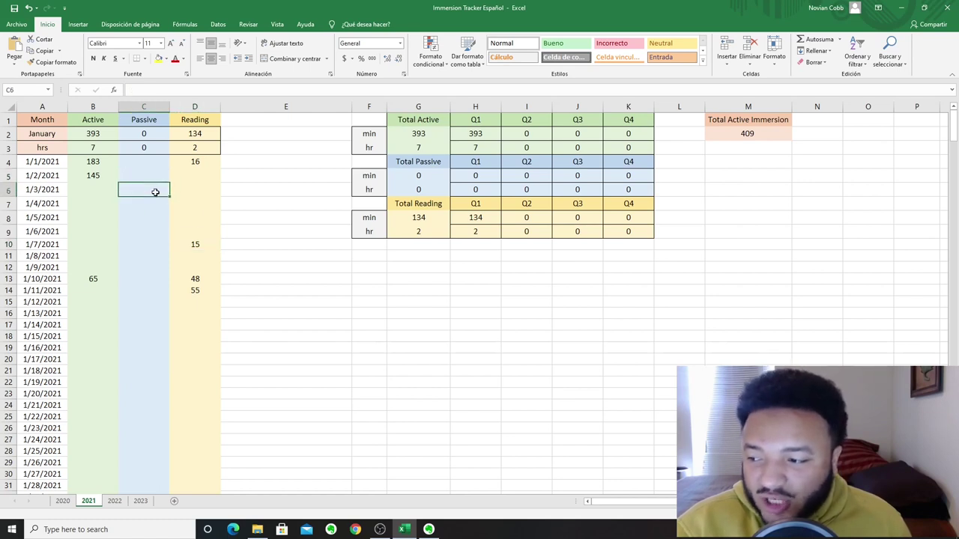